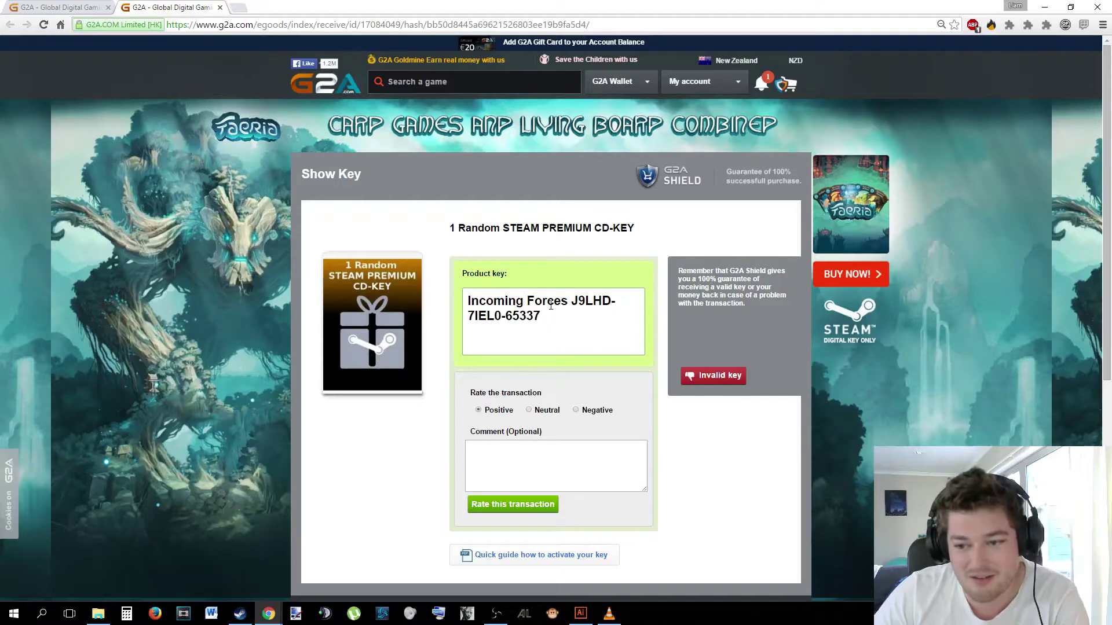
Select the entire revealed Incoming Forces product key on G2A's key page.
triple_click(539, 316)
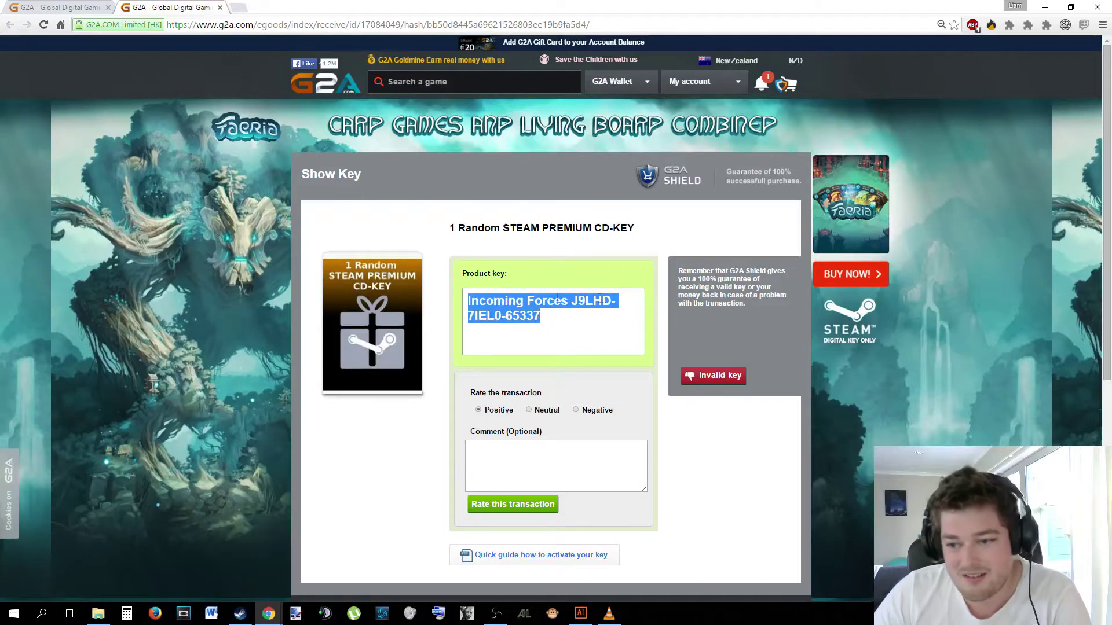
Test-paste the Incoming Forces key into the comment box, then return to the order-success page.
click(534, 467)
key(ctrl+v)
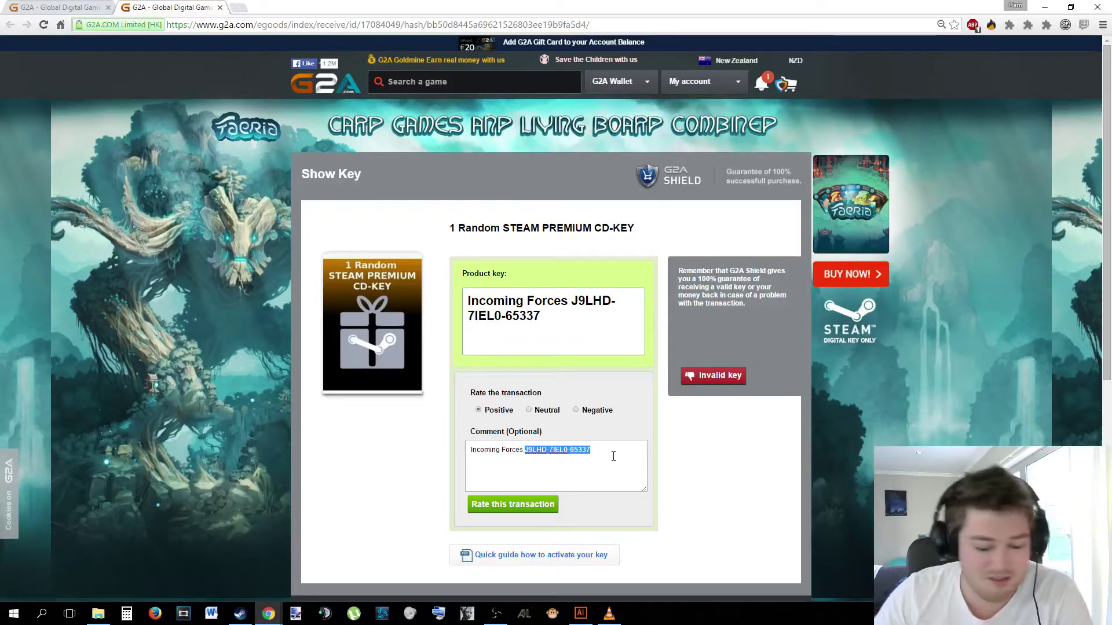
click(65, 7)
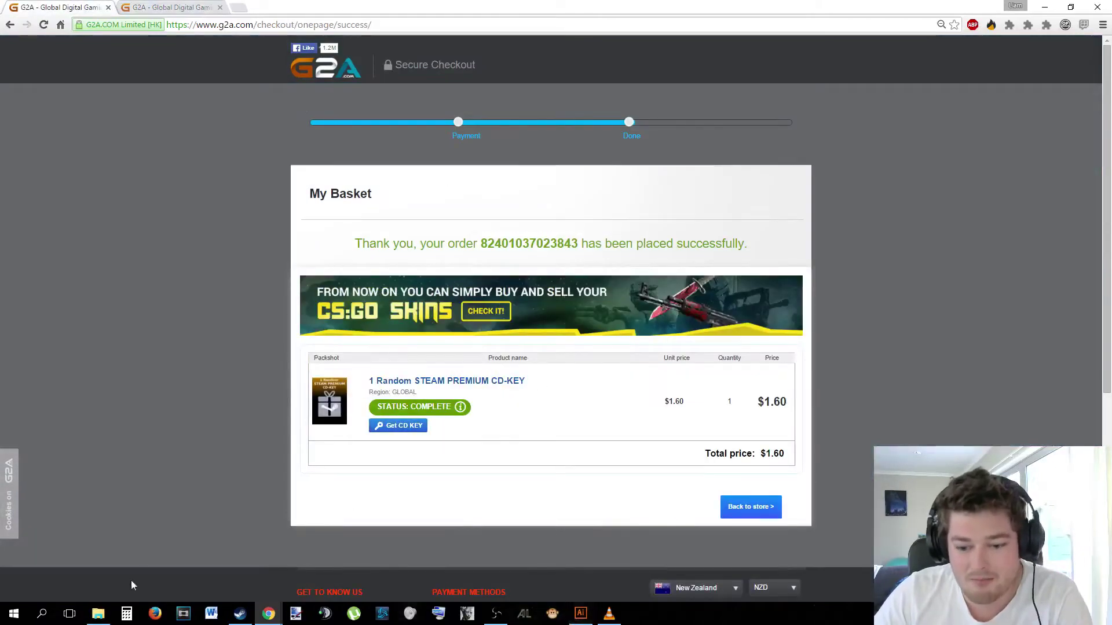
Activate the copied Incoming Forces key through Steam's Activate a Product on Steam dialog.
click(240, 611)
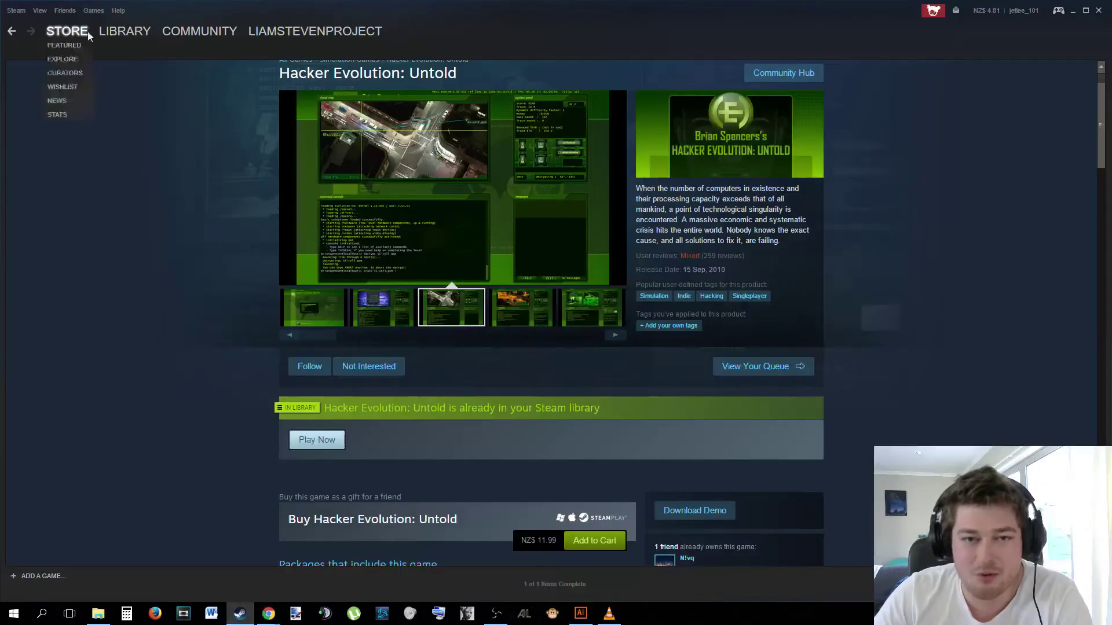
click(44, 576)
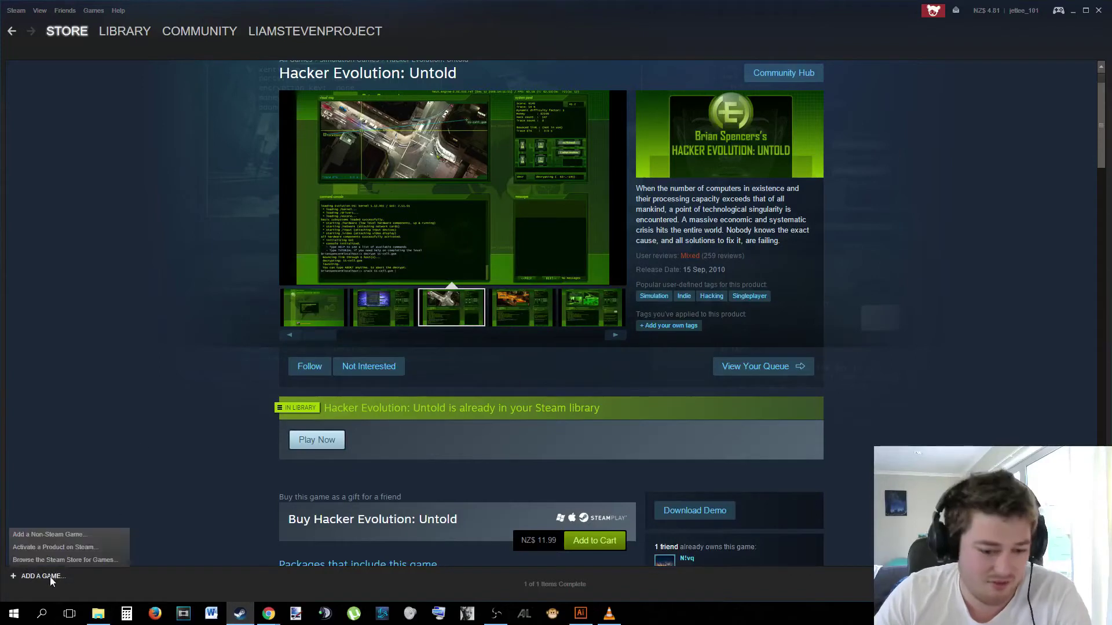
click(64, 545)
click(617, 408)
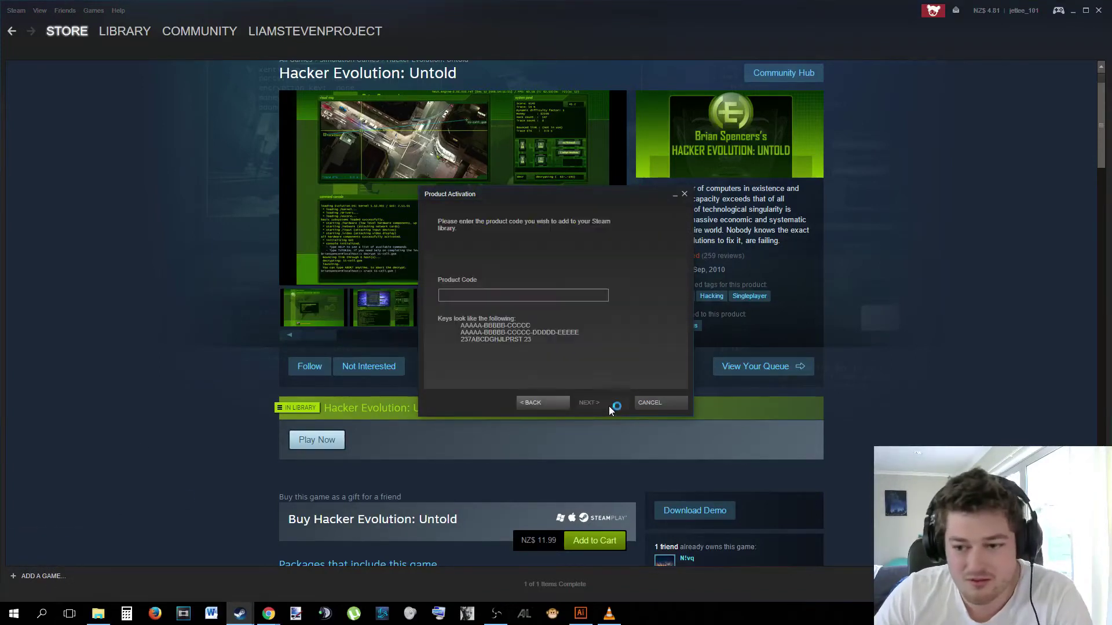
key(ctrl+v)
click(609, 405)
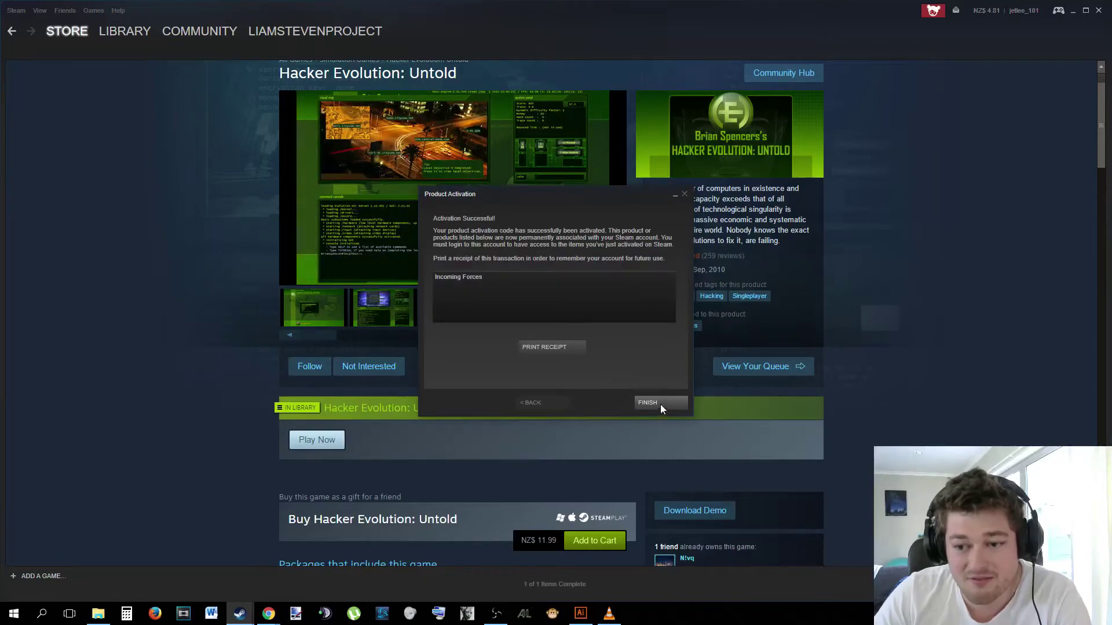
click(659, 406)
Show Incoming Forces in the Steam library and view its store page.
click(130, 31)
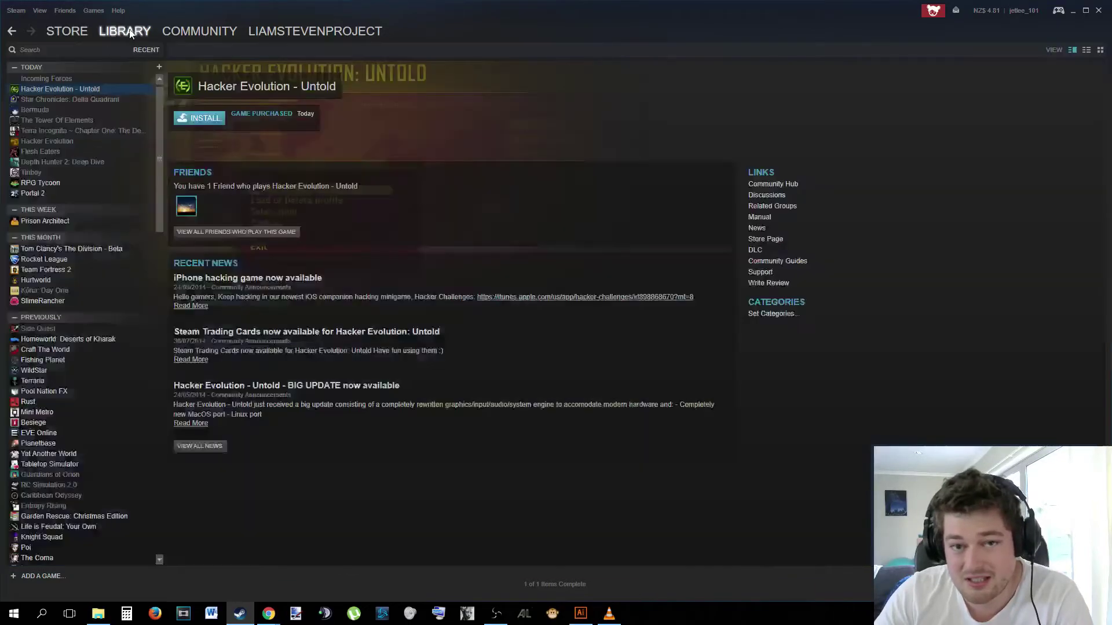
click(75, 77)
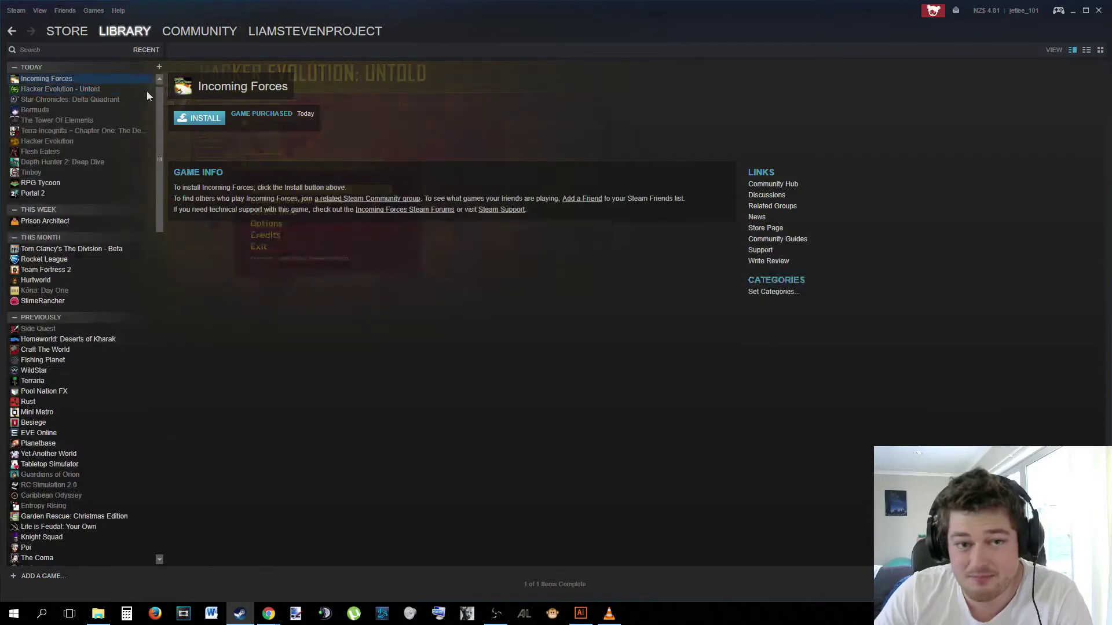
click(775, 229)
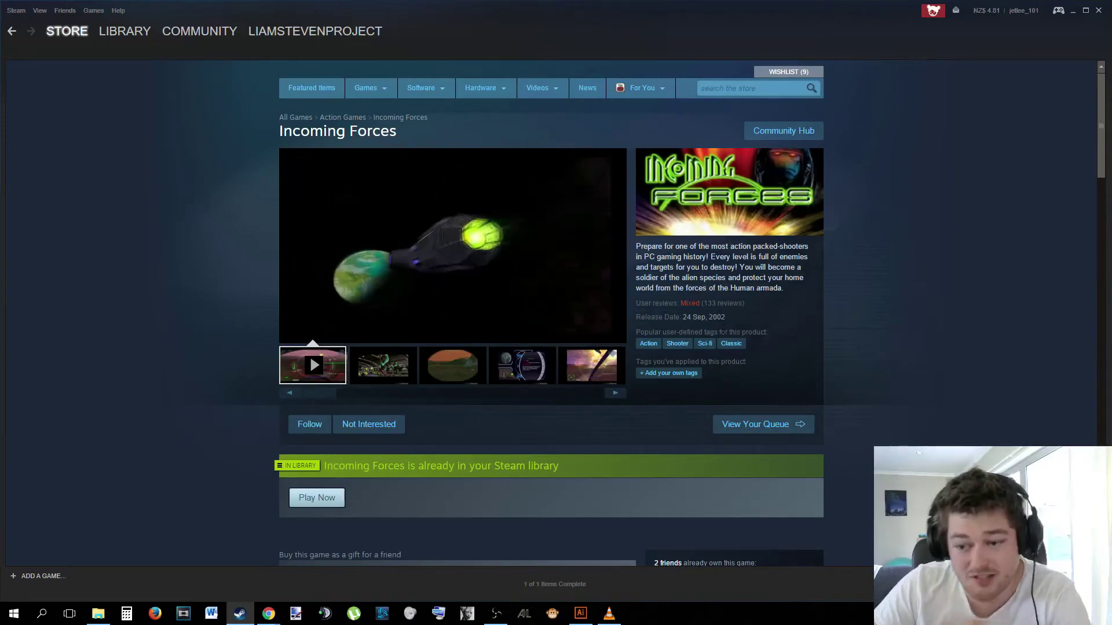
scroll(598, 395, down, 2)
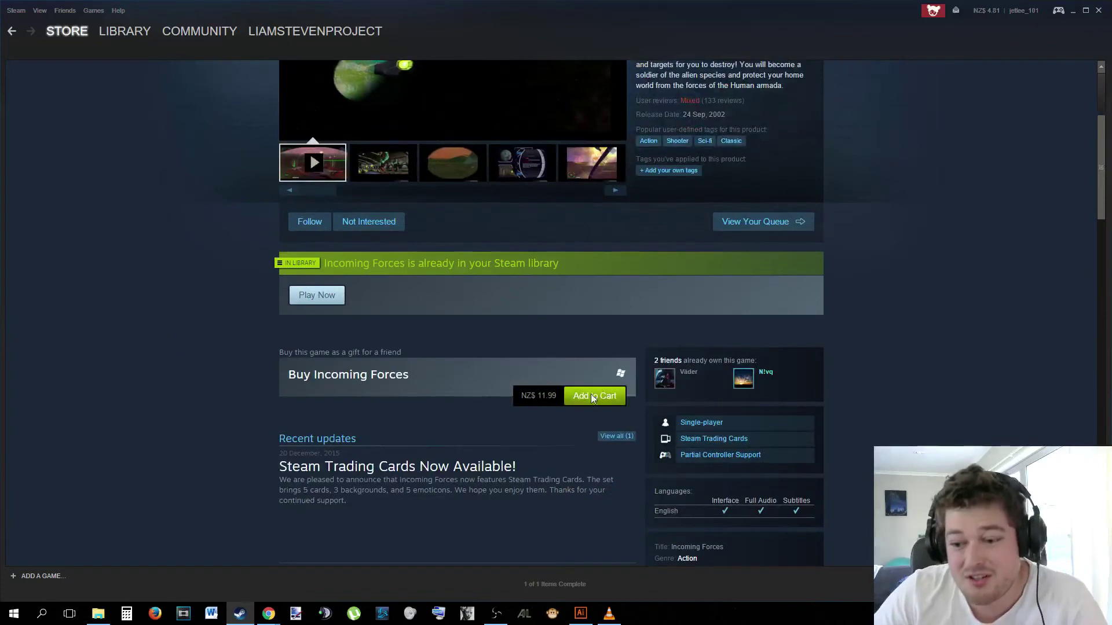
scroll(598, 395, up, 2)
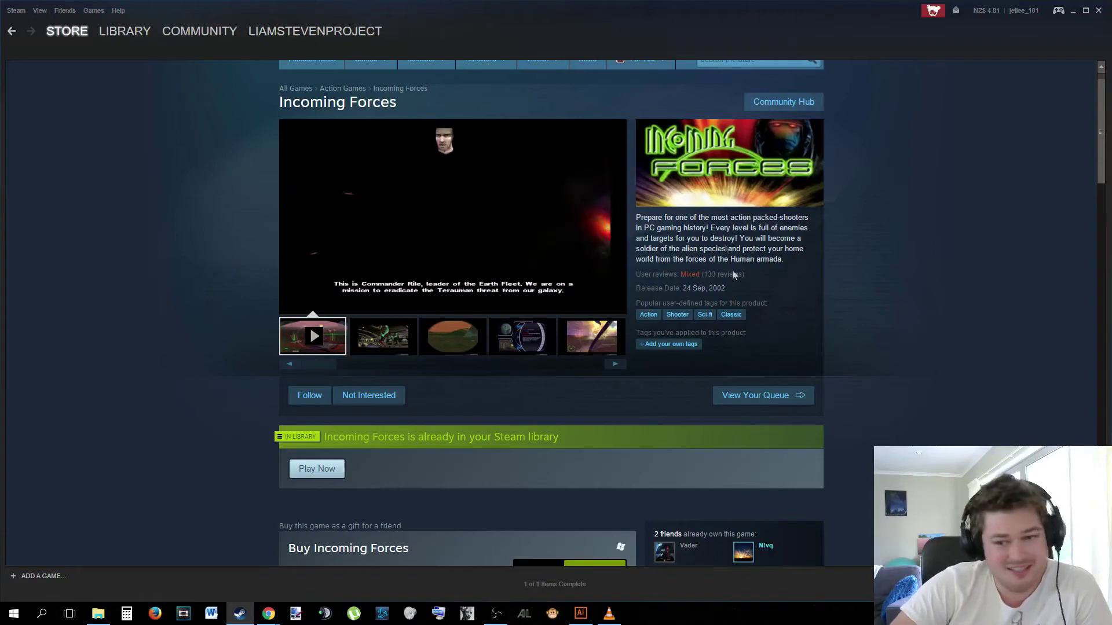
mouse_move(452, 208)
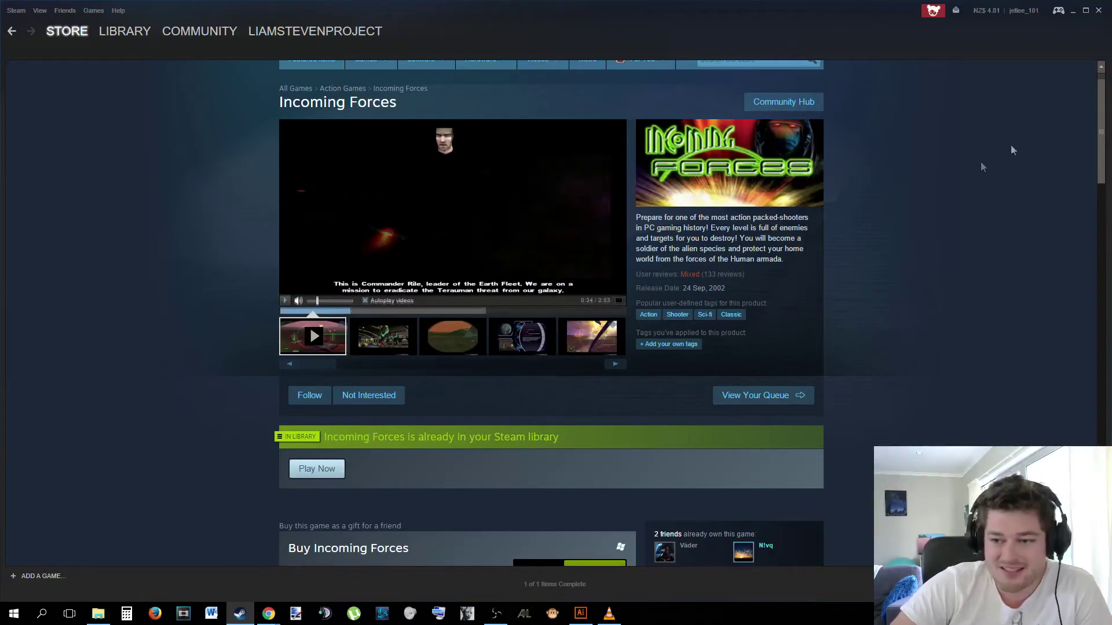
click(127, 35)
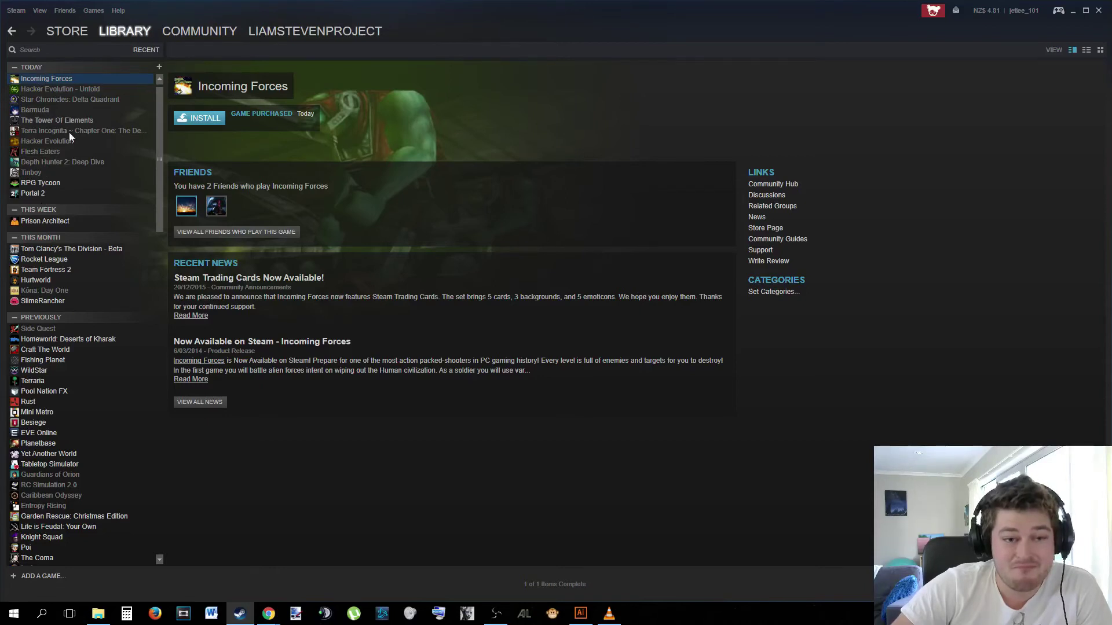
Select Depth Hunter 2: Deep Dive in the Steam library list.
click(76, 162)
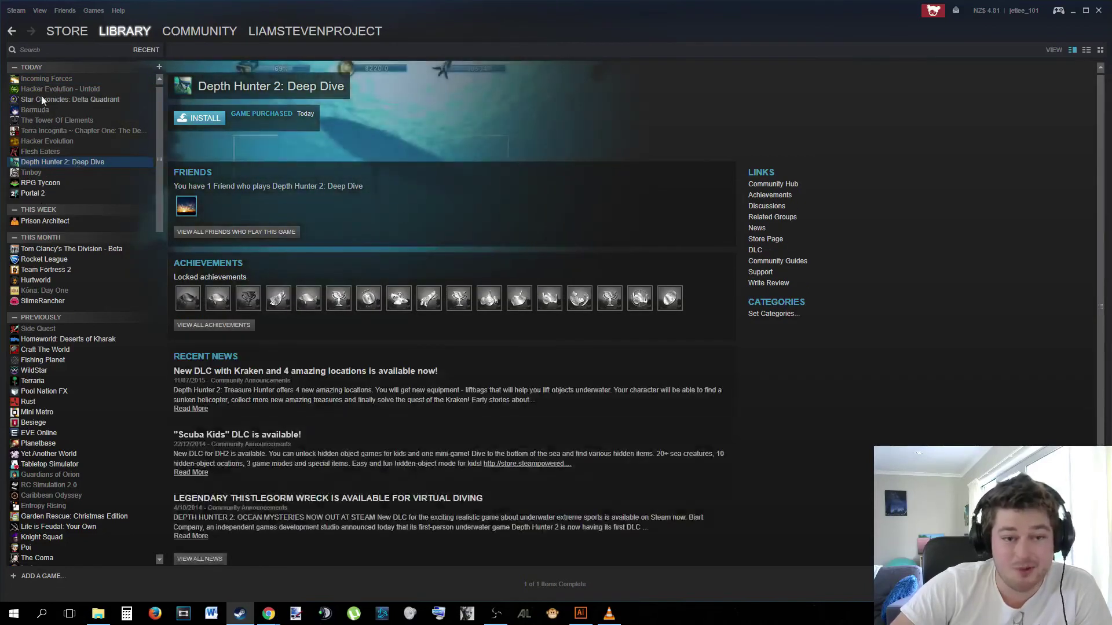